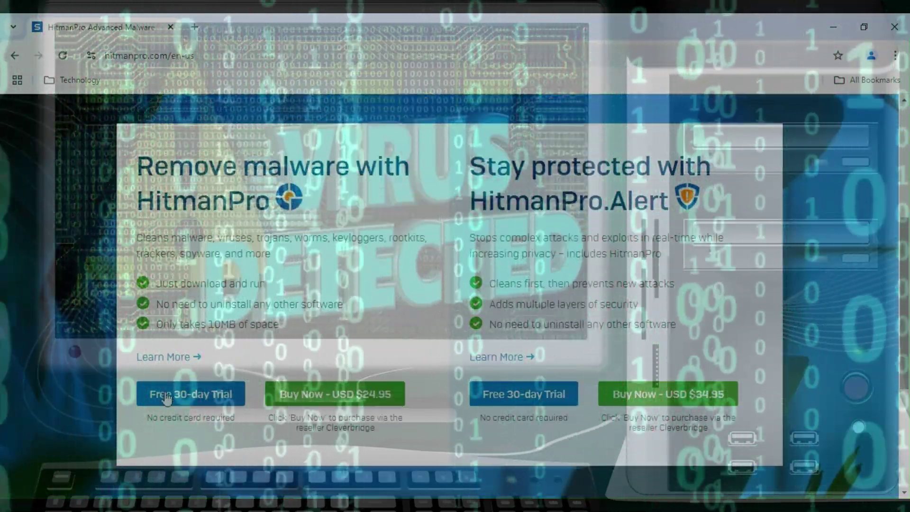
# Bring up Chrome's New Tab page with the Google search box, shortcuts and Technology bookmarks folder.
pyautogui.click(166, 396)
pyautogui.click(270, 351)
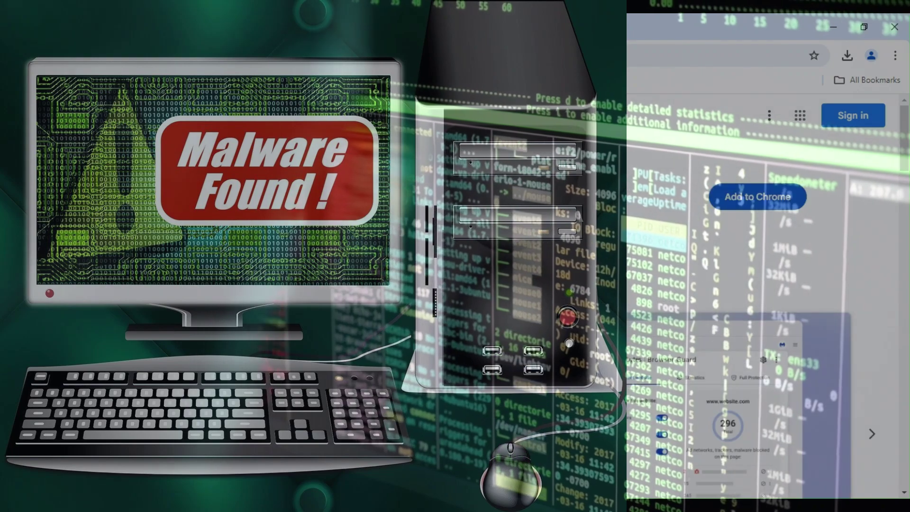
pyautogui.scroll(-5, 903, 185)
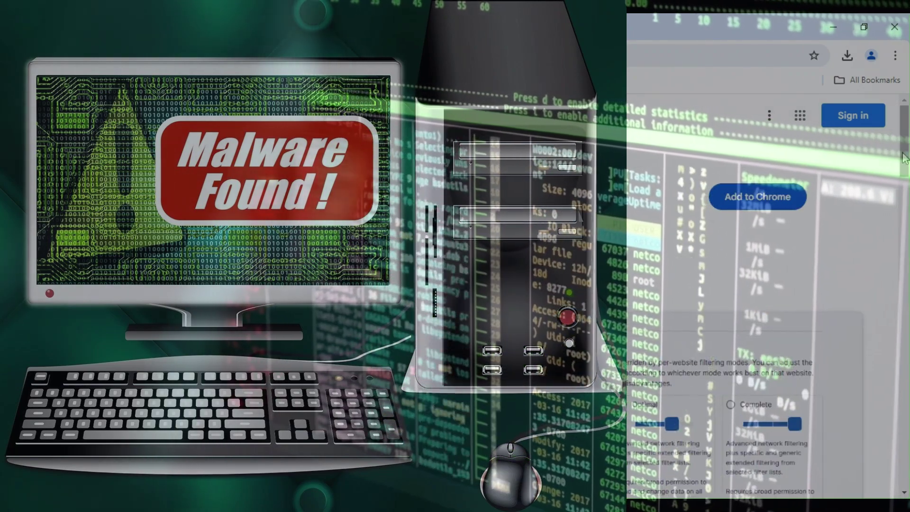
pyautogui.scroll(2, 903, 185)
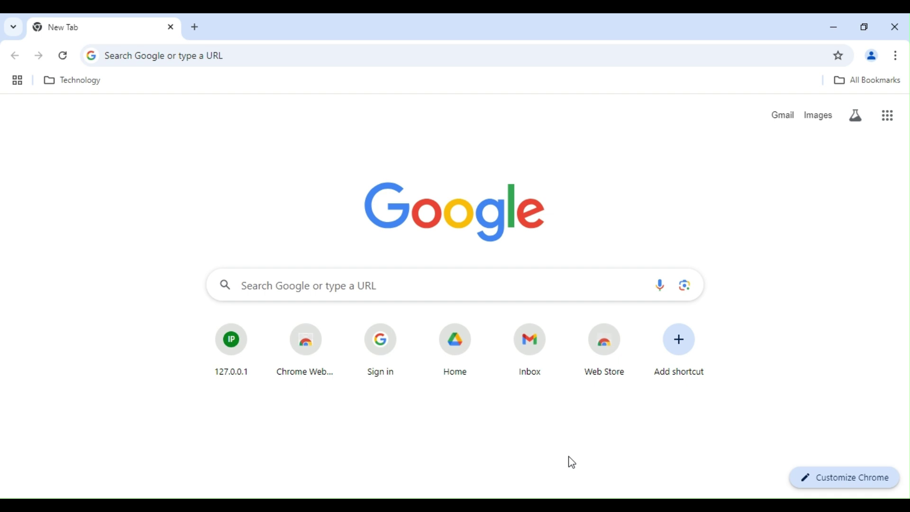
# Search Google for 'hitman pro'.
pyautogui.click(150, 57)
pyautogui.write('hi')
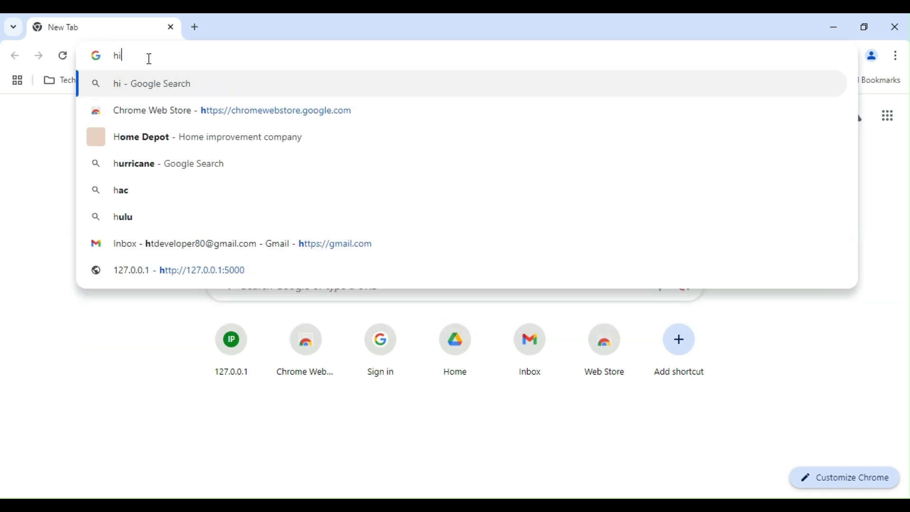
pyautogui.write('tman pro')
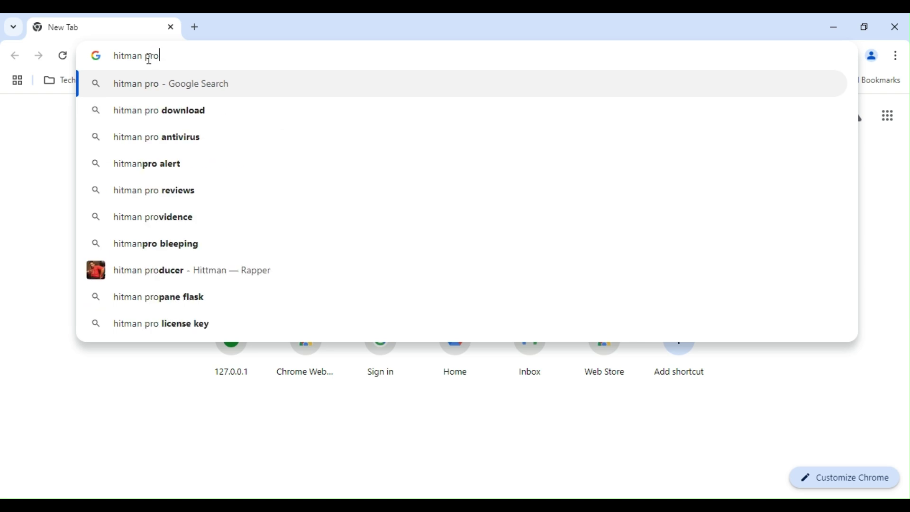
pyautogui.press('Return')
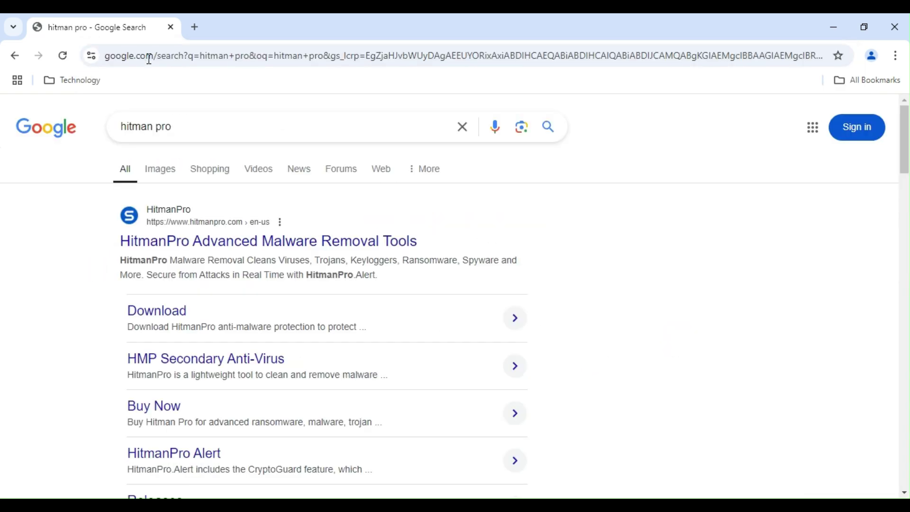
# Open the official HitmanPro site and scroll down to its Free 30-day Trial offers.
pyautogui.click(232, 246)
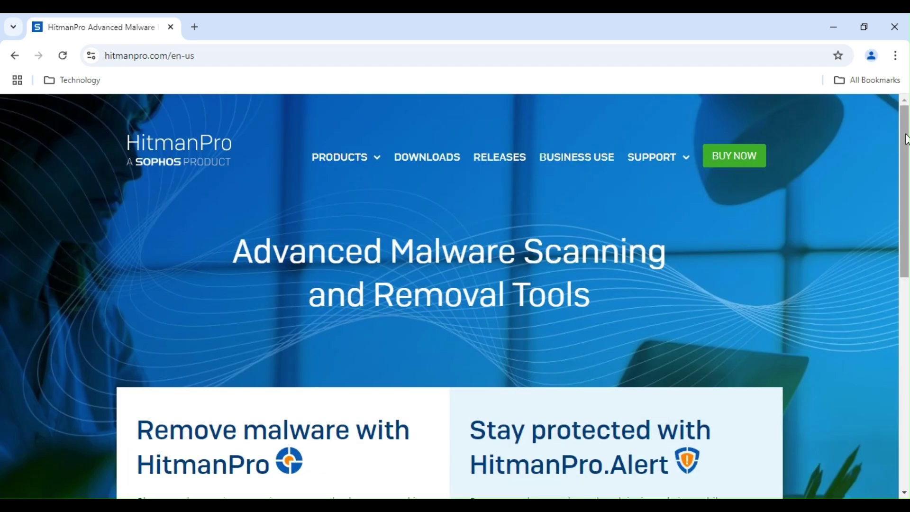
pyautogui.moveTo(903, 145); pyautogui.dragTo(902, 207)
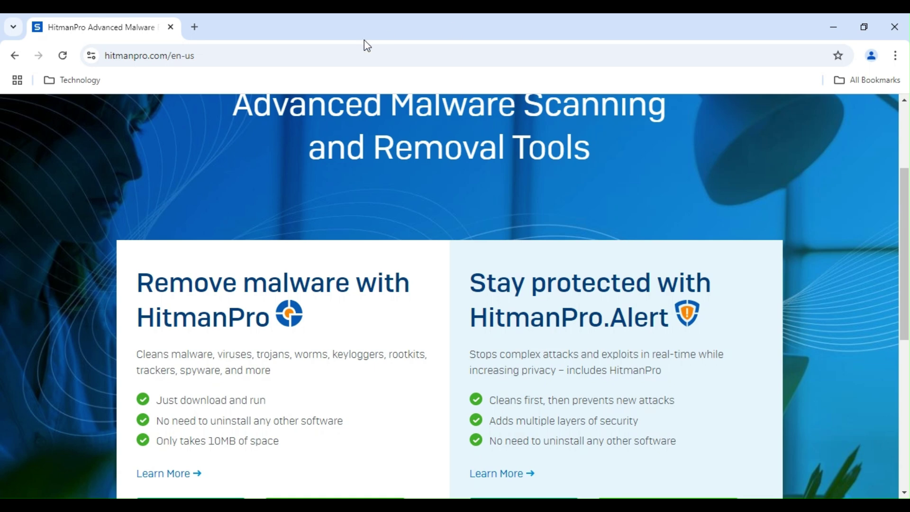
pyautogui.moveTo(233, 107); pyautogui.dragTo(610, 150)
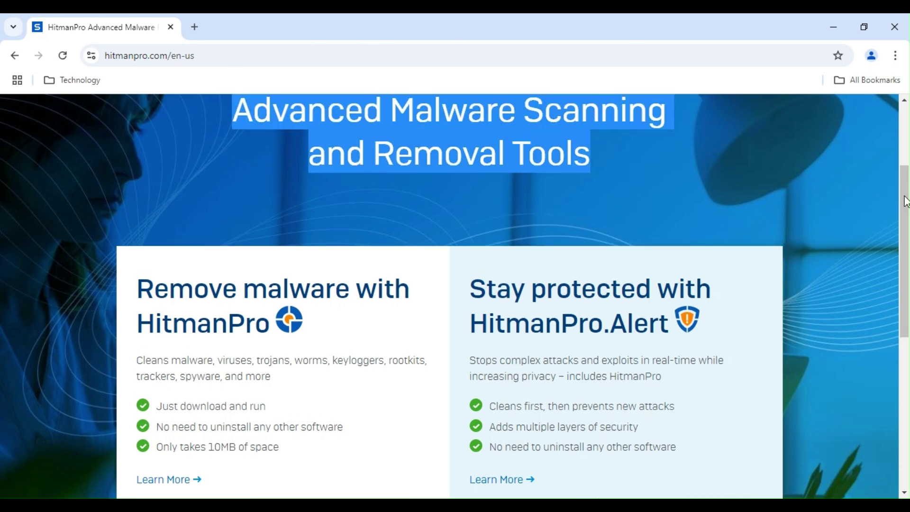
pyautogui.moveTo(903, 208); pyautogui.dragTo(906, 264)
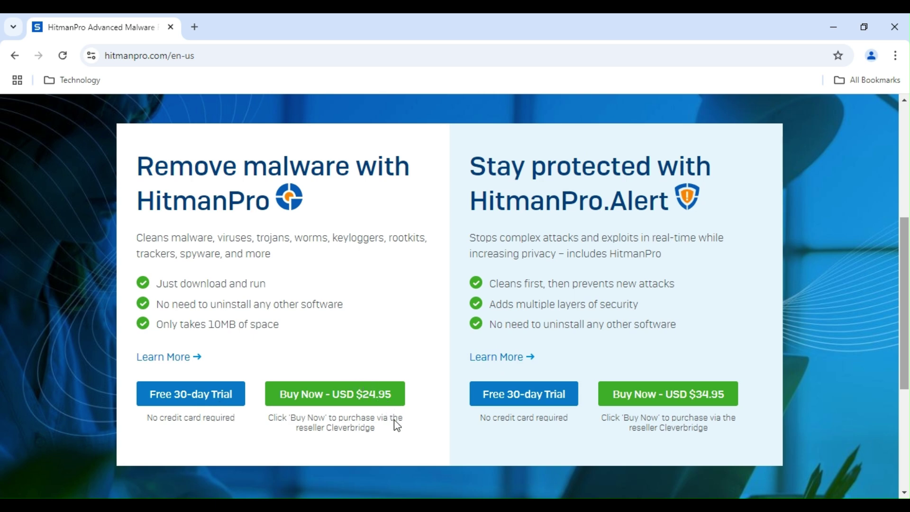
# Download the 64-bit HitmanPro installer from the Free 30-day Trial downloads page.
pyautogui.click(167, 395)
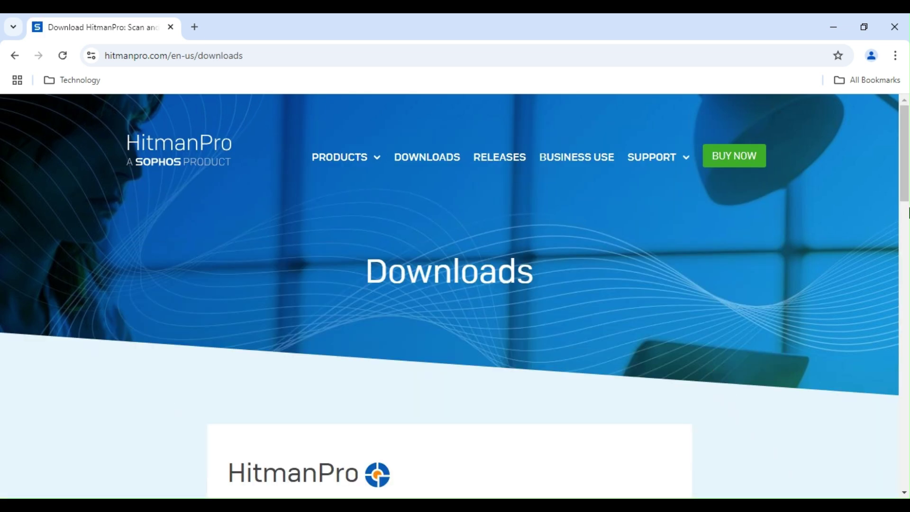
pyautogui.moveTo(905, 197); pyautogui.dragTo(907, 240)
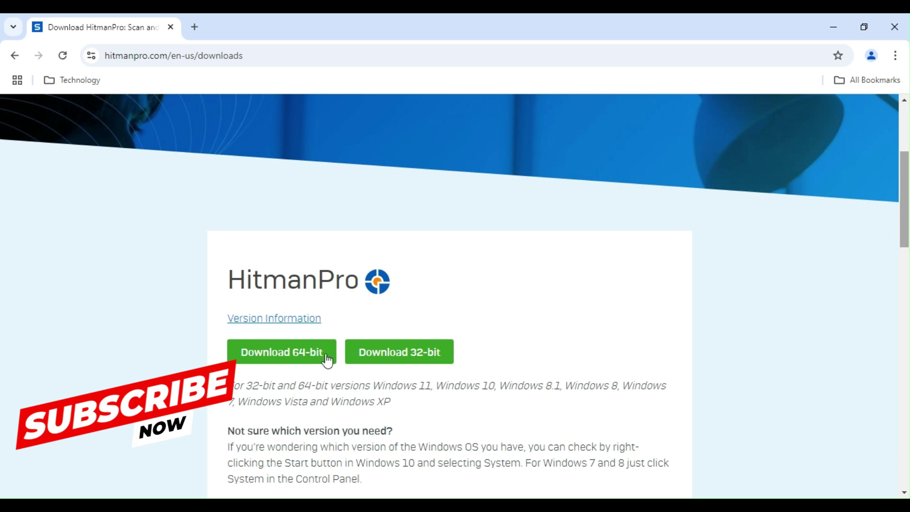
pyautogui.click(270, 354)
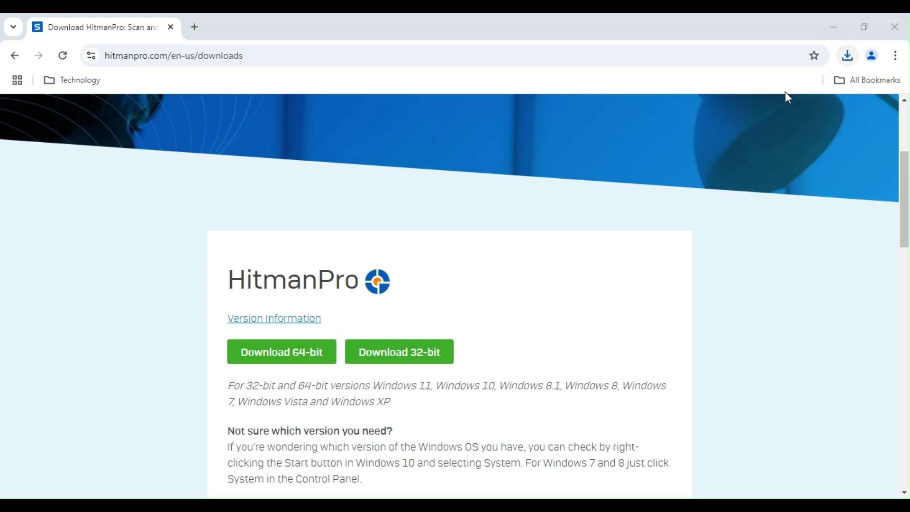
pyautogui.click(541, 140)
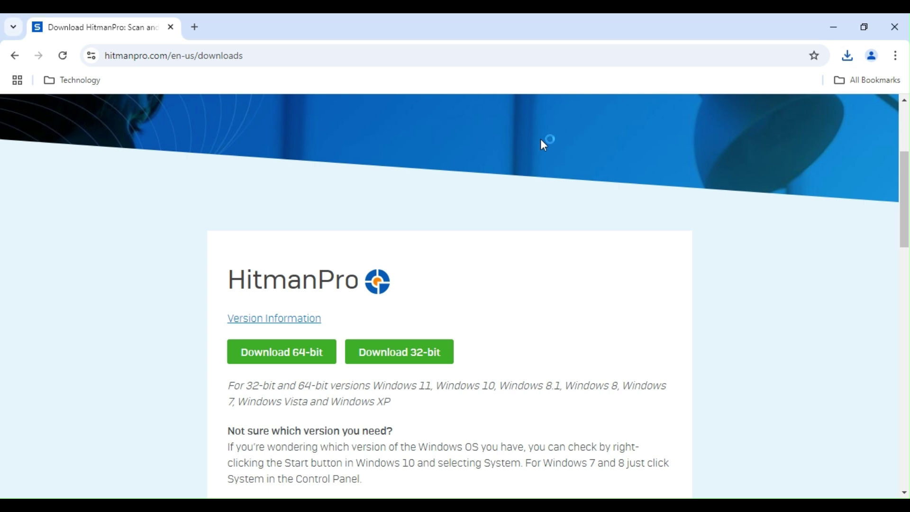
pyautogui.click(380, 351)
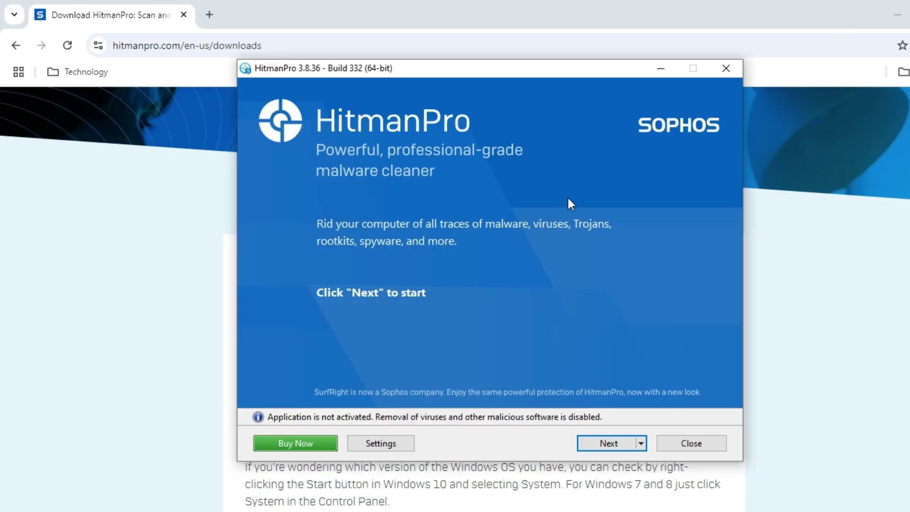
pyautogui.click(607, 444)
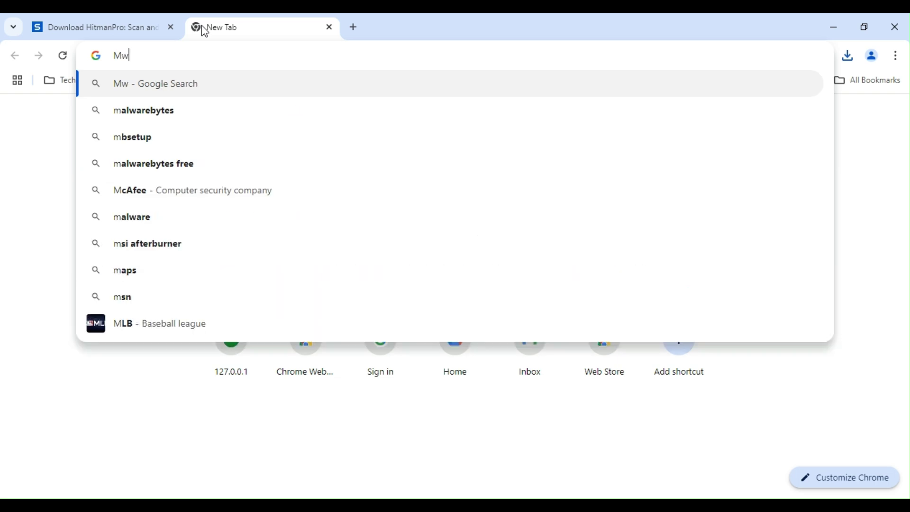
# Correct the search to 'malwarebytes' and open the Malwarebytes homepage from the Google results.
pyautogui.press('BackSpace')
pyautogui.press('BackSpace')
pyautogui.write('alwarebytes')
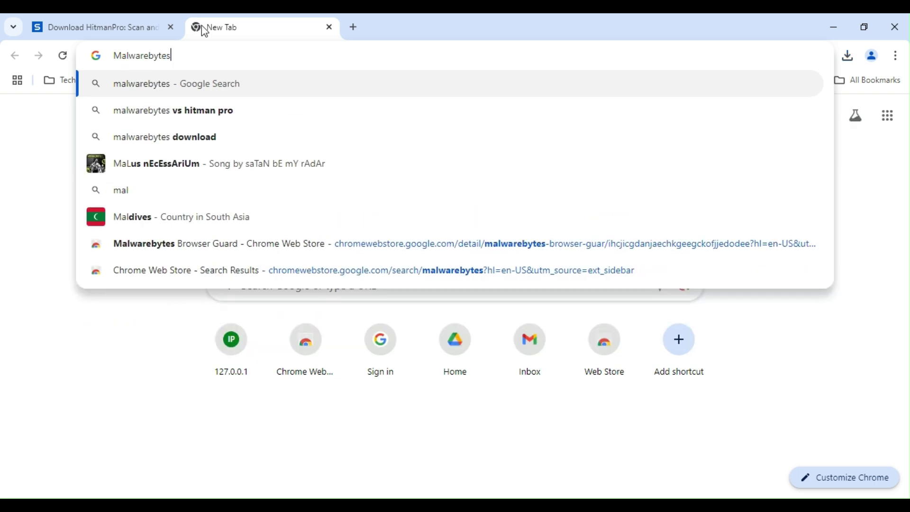
pyautogui.press('Return')
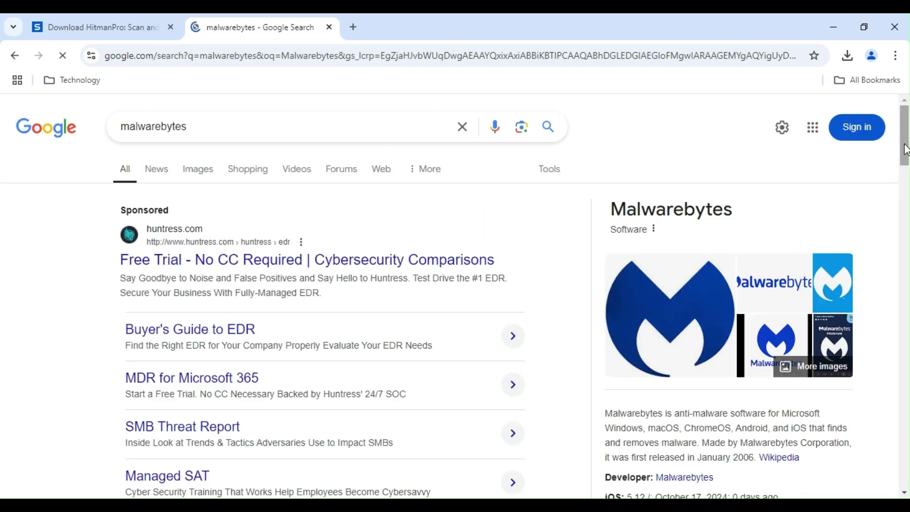
pyautogui.scroll(-6, 157, 231)
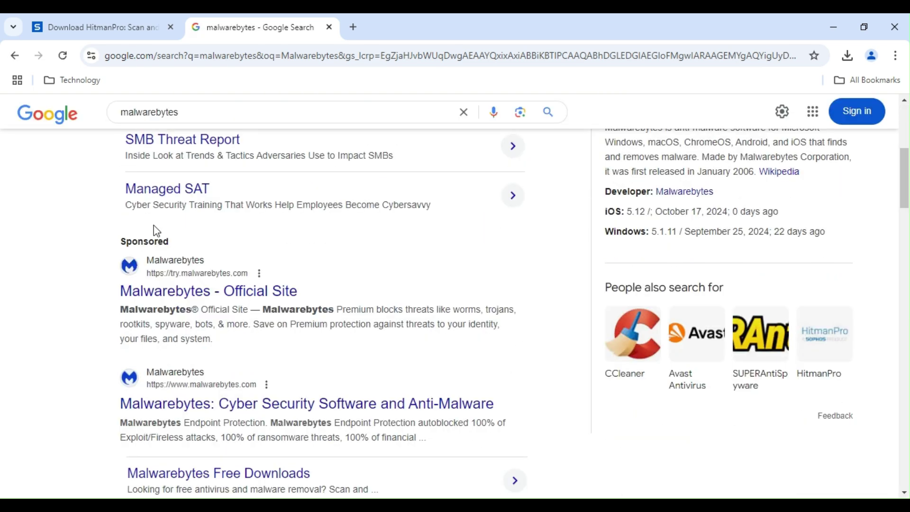
pyautogui.click(199, 406)
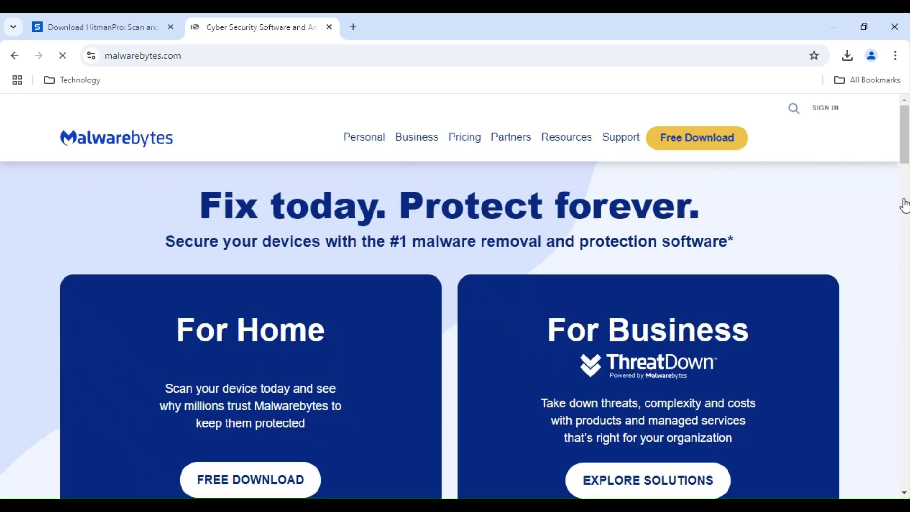
# Scroll through the Malwarebytes homepage offerings and back up to 'Fix today. Protect forever.'.
pyautogui.moveTo(904, 156); pyautogui.dragTo(907, 219)
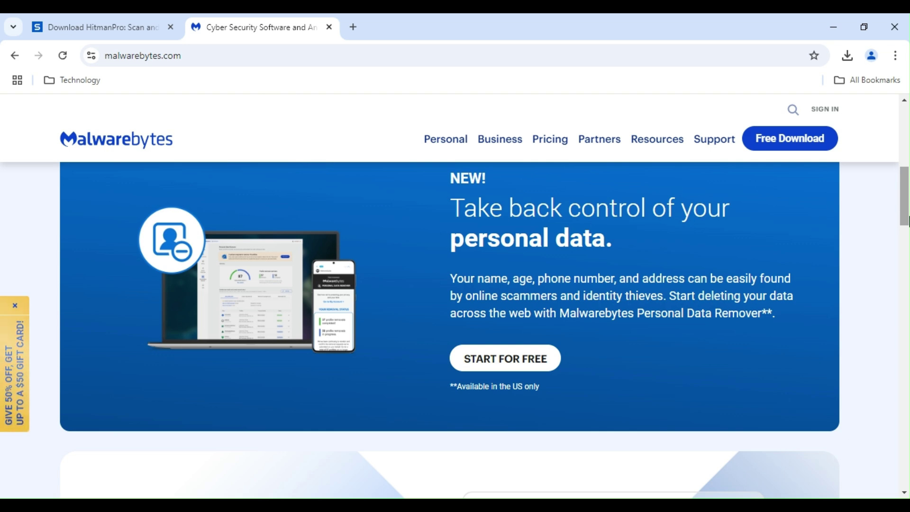
pyautogui.moveTo(905, 212); pyautogui.dragTo(902, 112)
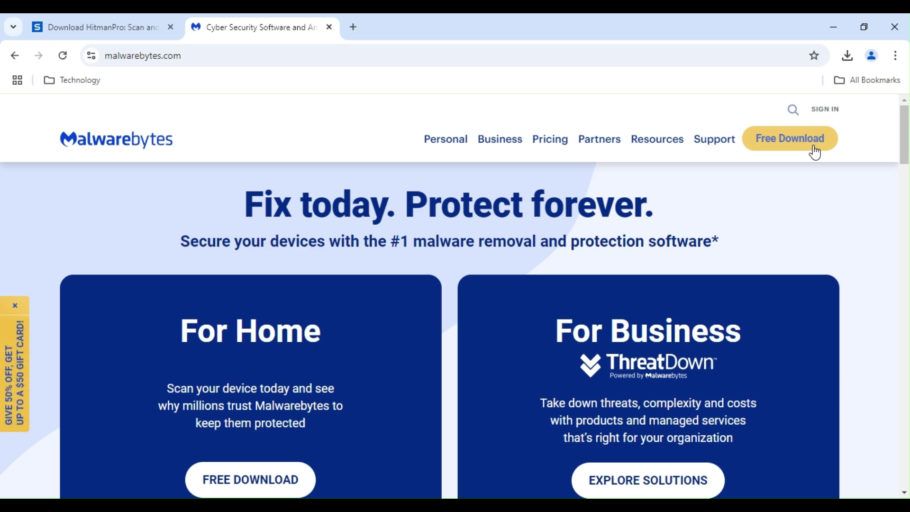
# Load chromewebstore.google.com in a new tab.
pyautogui.click(352, 27)
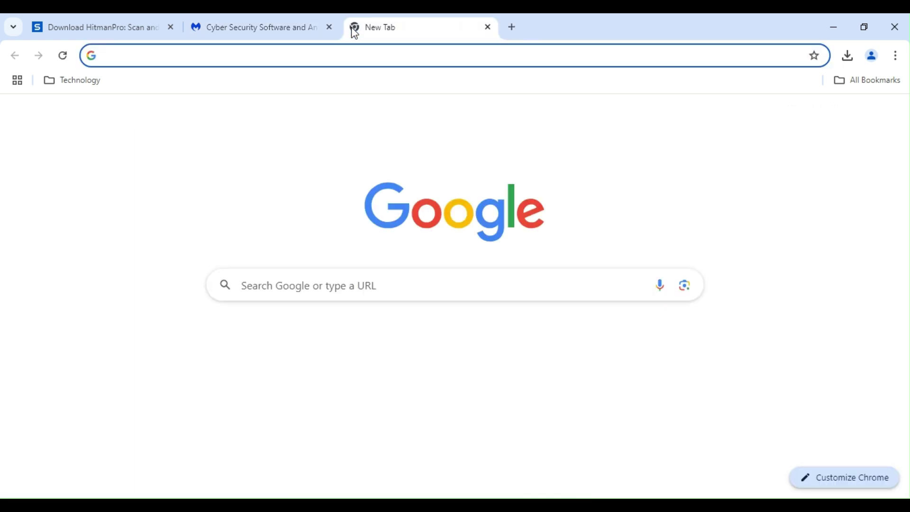
pyautogui.write('https://chromewebstore.google.com/')
pyautogui.press('Return')
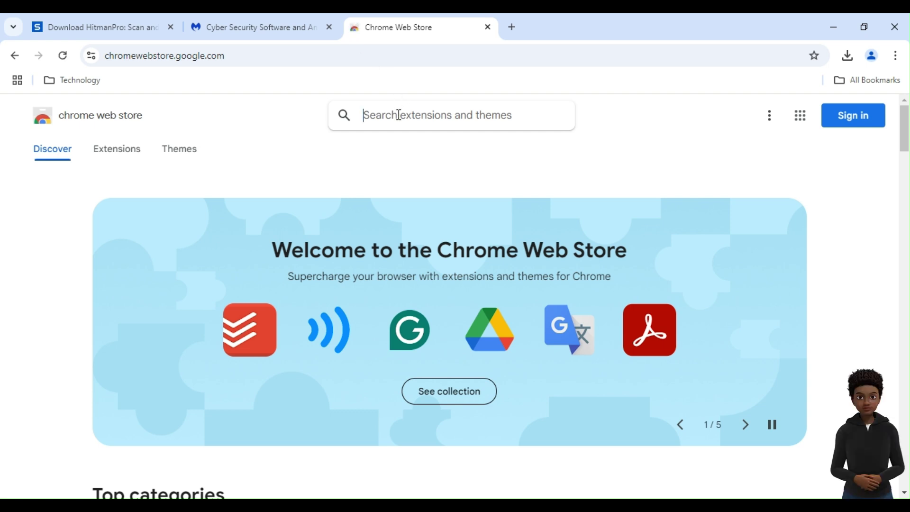
# Search the Web Store for 'malware' and open the Malwarebytes Browser Guard extension page.
pyautogui.write('malware')
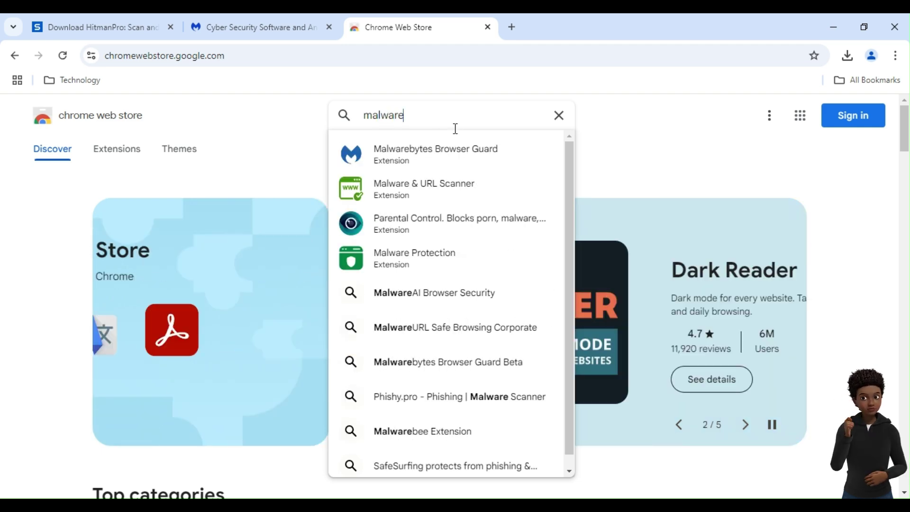
pyautogui.click(446, 159)
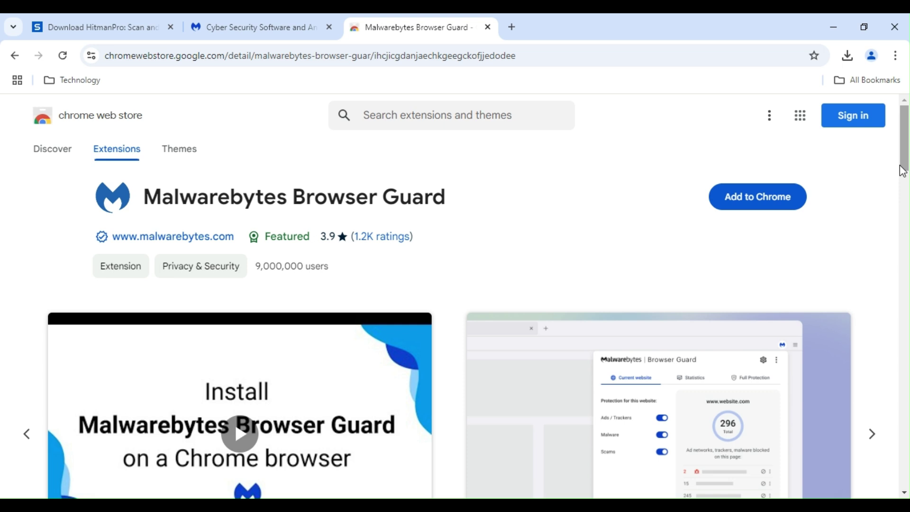
pyautogui.scroll(-2, 902, 171)
pyautogui.scroll(2, 904, 172)
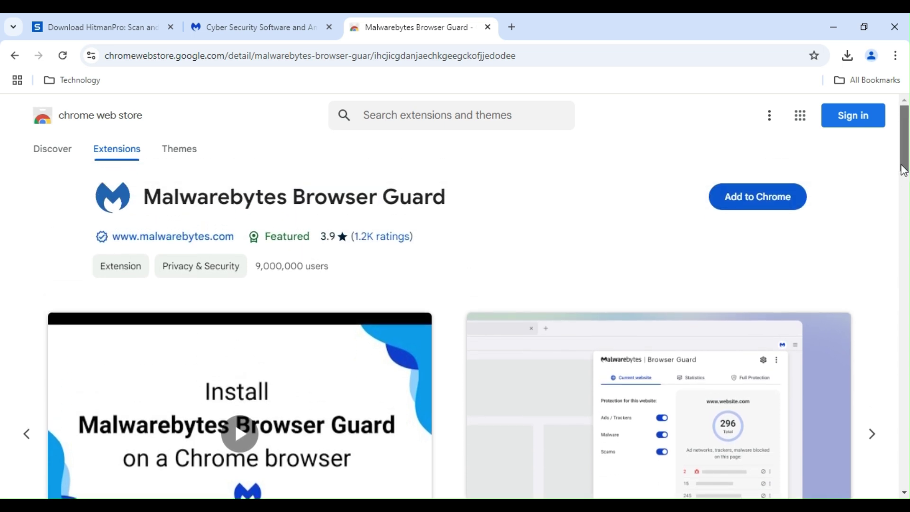
pyautogui.moveTo(904, 172); pyautogui.dragTo(904, 199)
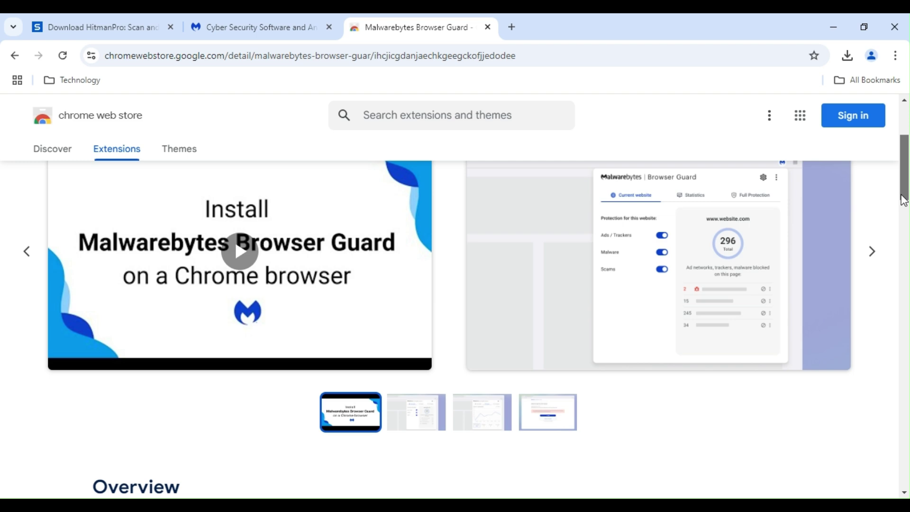
pyautogui.moveTo(904, 200); pyautogui.dragTo(563, 23)
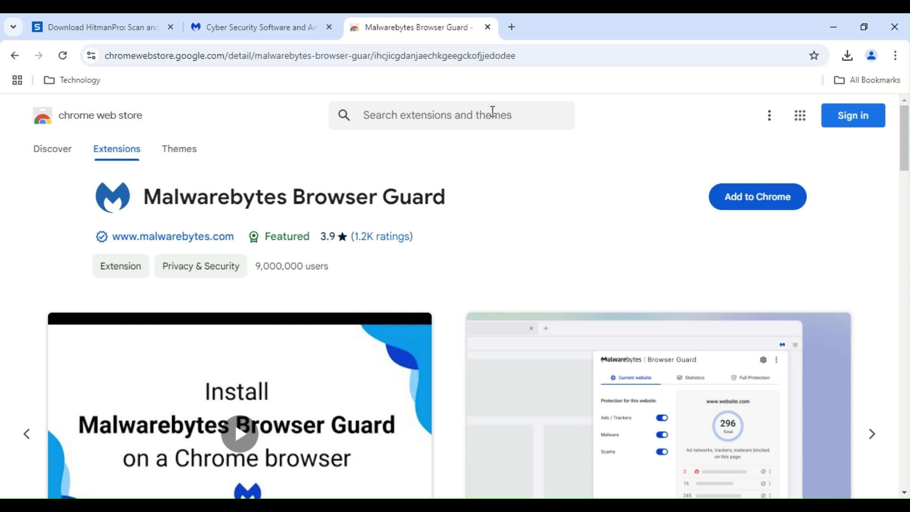
pyautogui.click(475, 118)
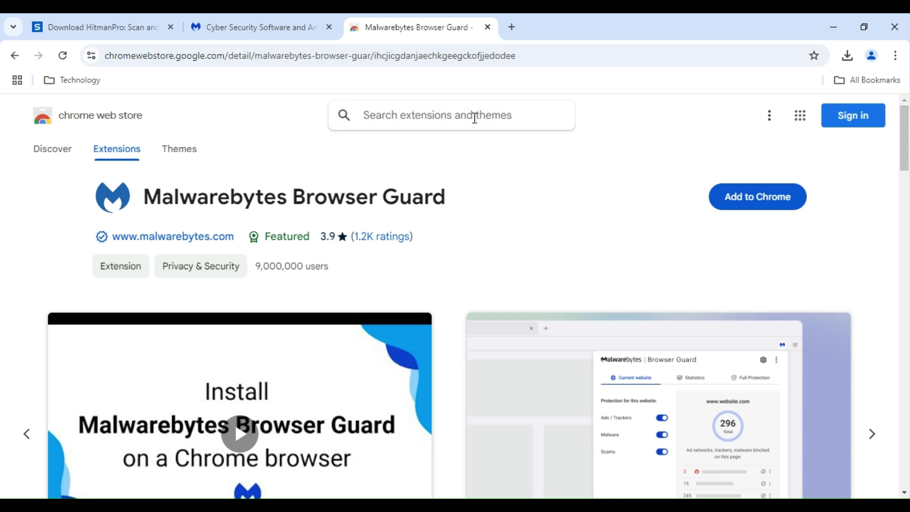
# Search 'Ublo' in the Web Store and open the uBlock Origin Lite extension page.
pyautogui.write('Ublo')
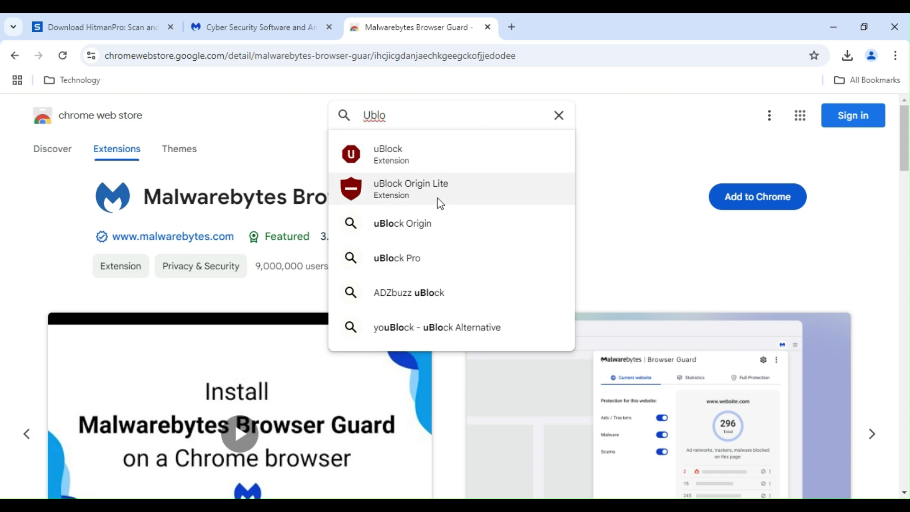
pyautogui.click(441, 203)
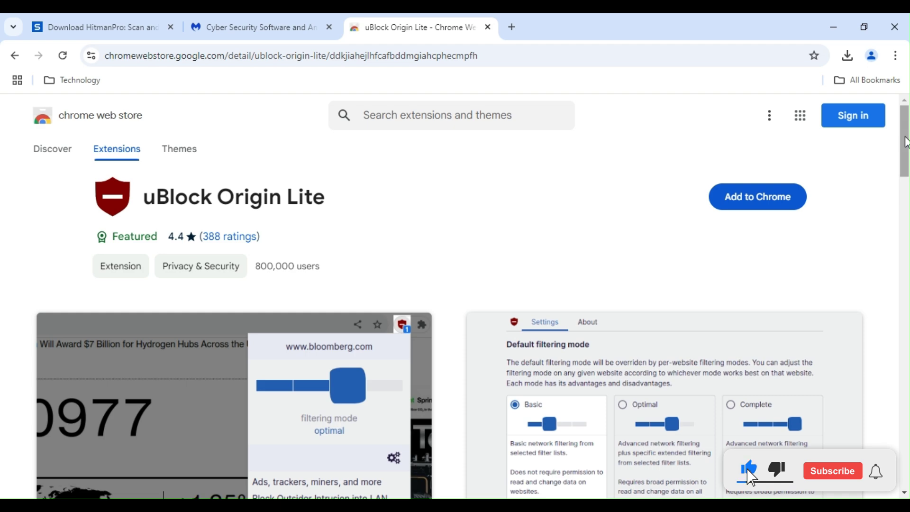
pyautogui.moveTo(906, 142); pyautogui.dragTo(906, 106)
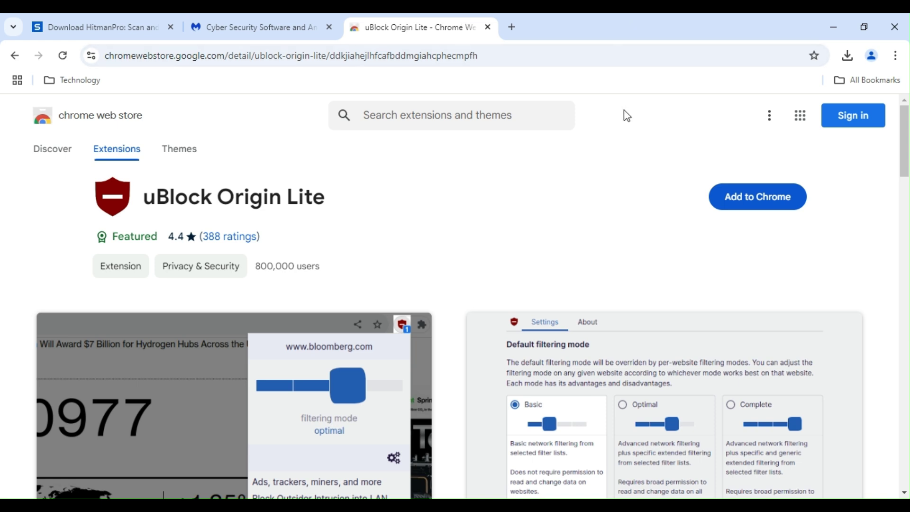
# Switch to the HitmanPro downloads tab, then back to the Malwarebytes tab.
pyautogui.click(79, 23)
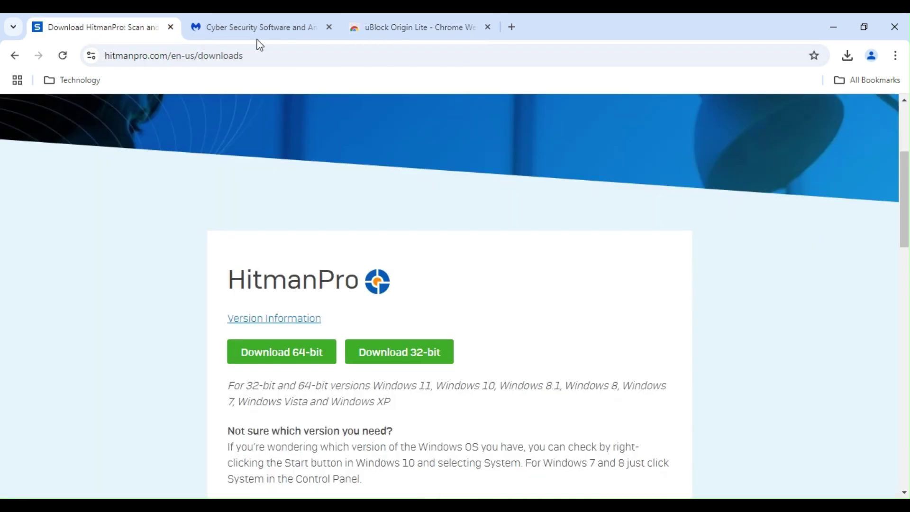
pyautogui.click(278, 28)
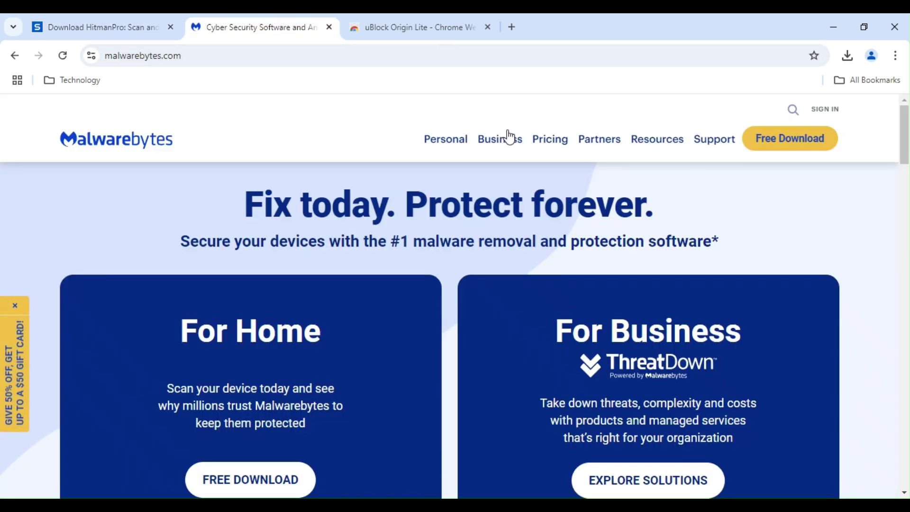